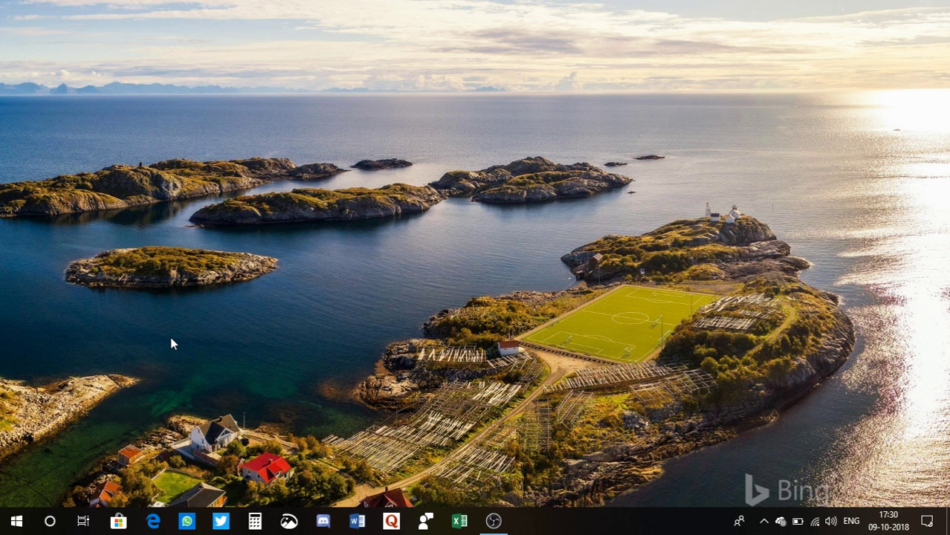
# Search for 'control', launch Control Panel and go to its Programs category
pyautogui.click(49, 523)
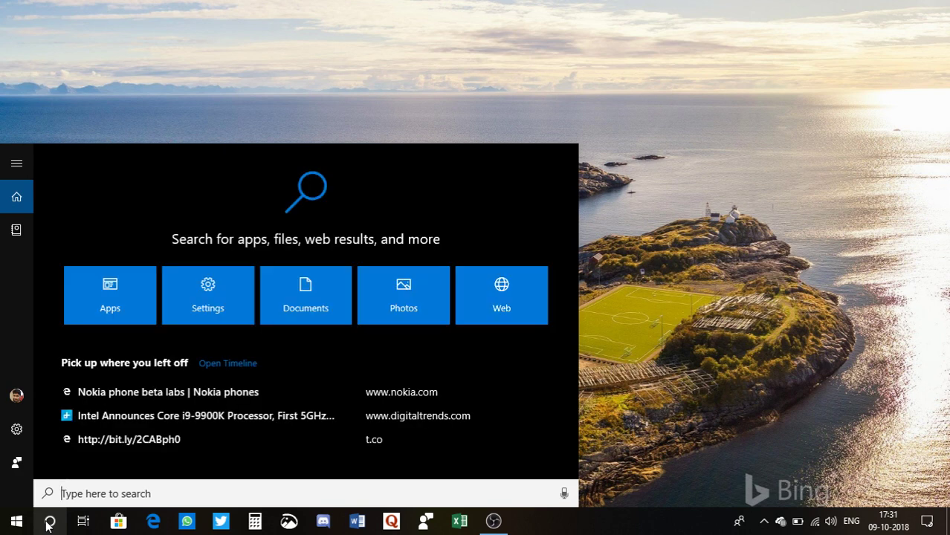
pyautogui.write('c')
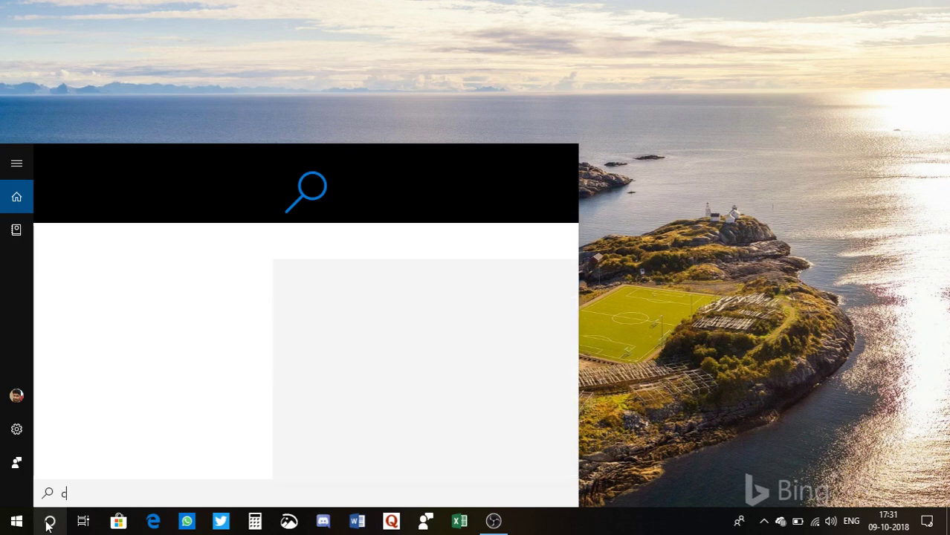
pyautogui.write('ontrol')
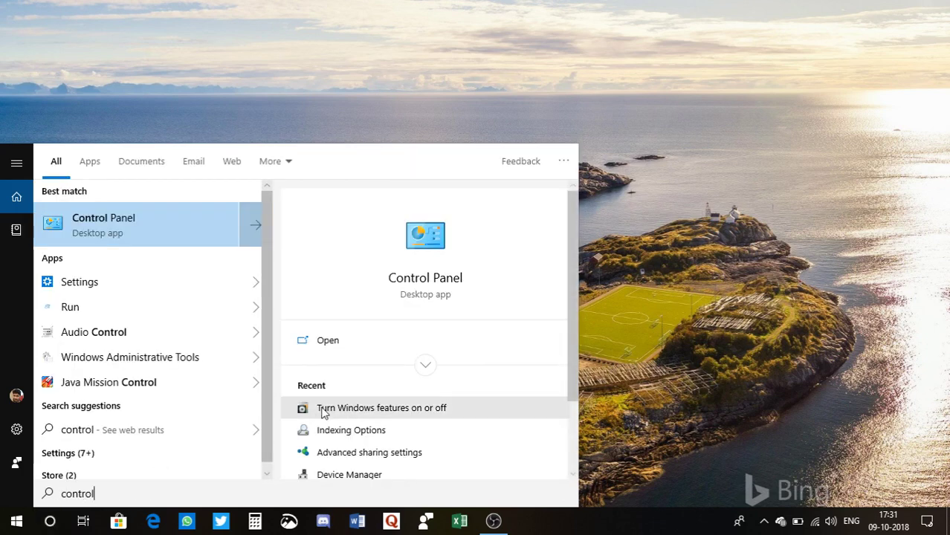
pyautogui.click(322, 340)
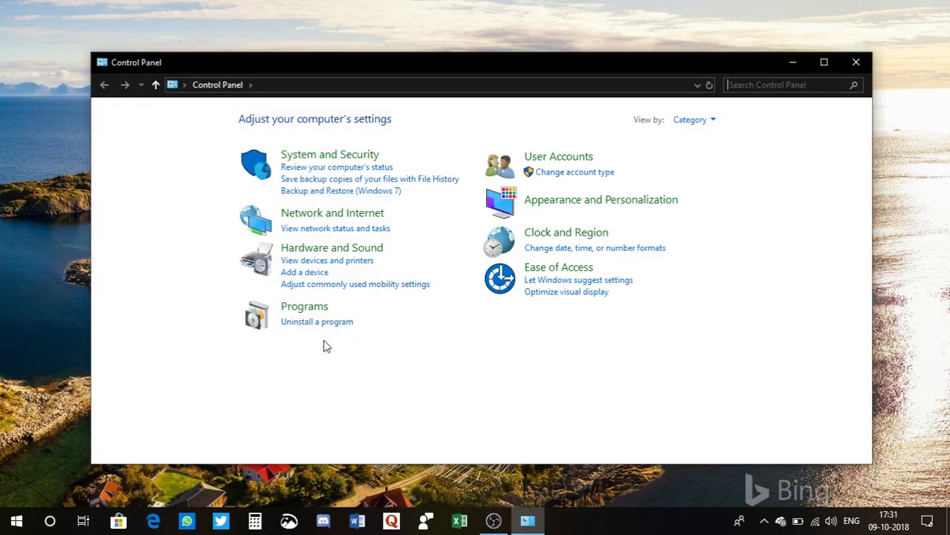
pyautogui.click(309, 309)
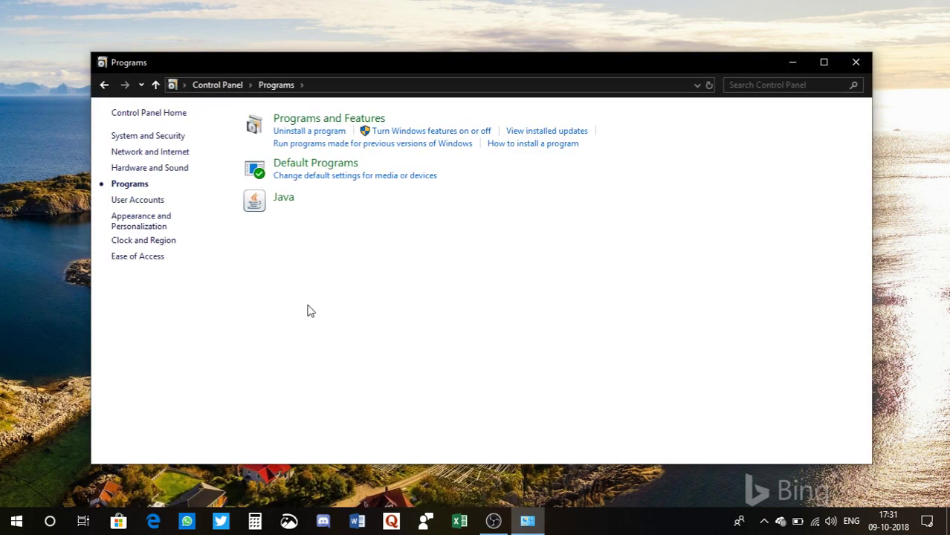
# In the Windows Features list, tick Windows Subsystem for Linux
pyautogui.click(411, 139)
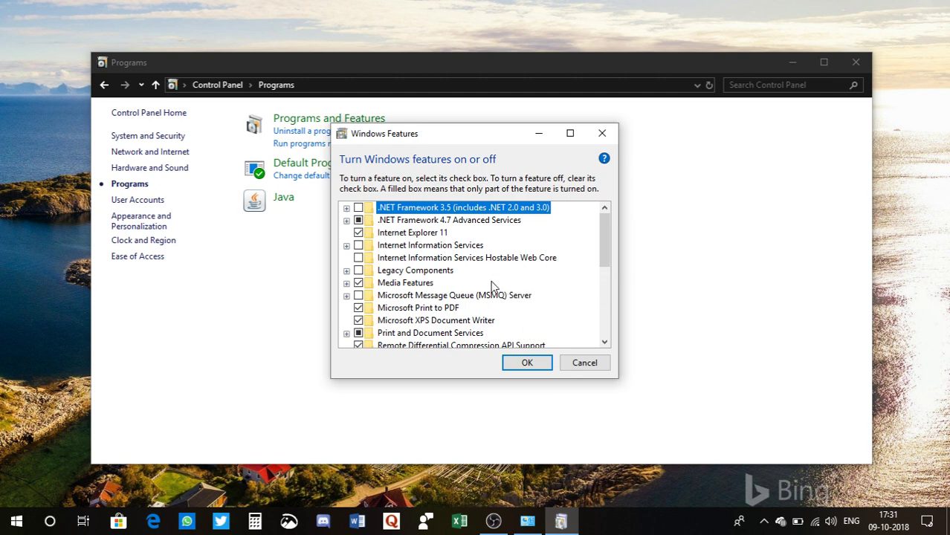
pyautogui.click(606, 342)
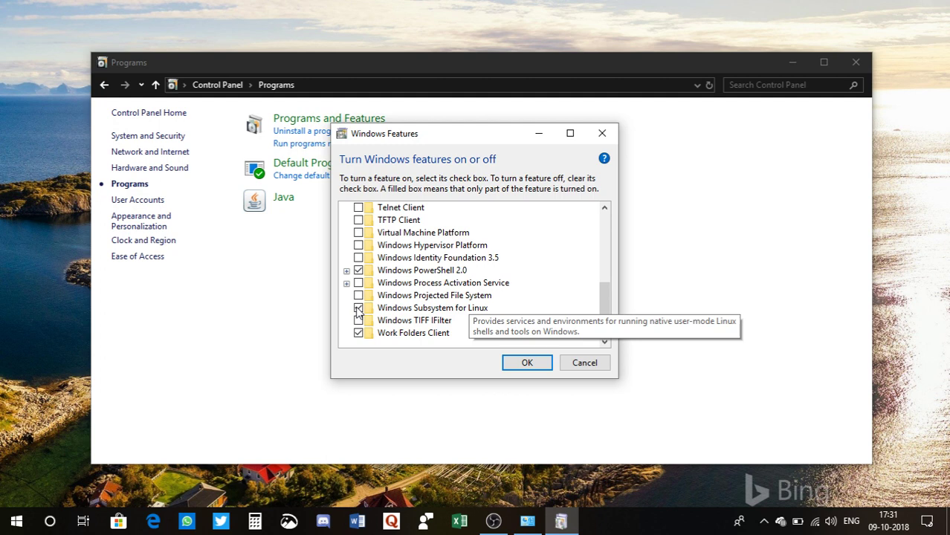
pyautogui.click(358, 307)
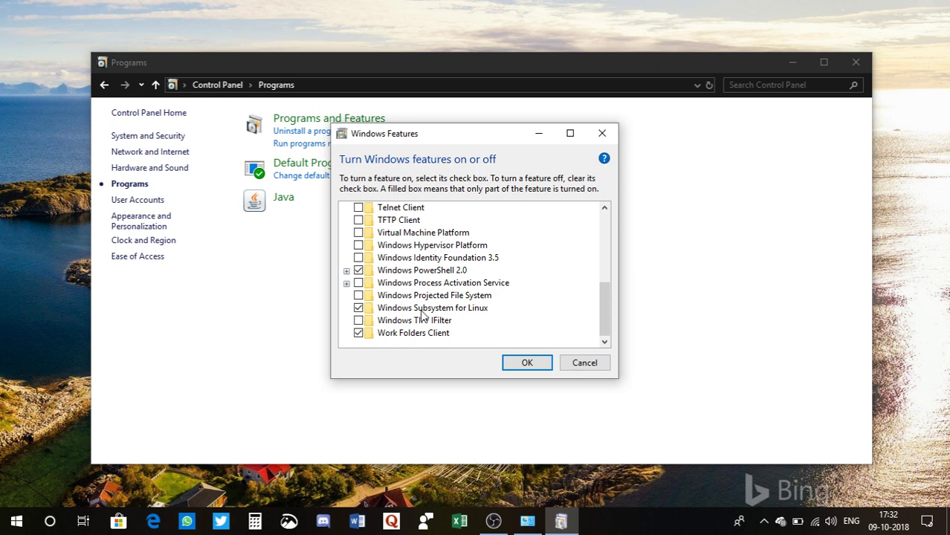
# Apply the Windows Subsystem for Linux feature, then reopen the list to confirm it stays ticked
pyautogui.click(527, 363)
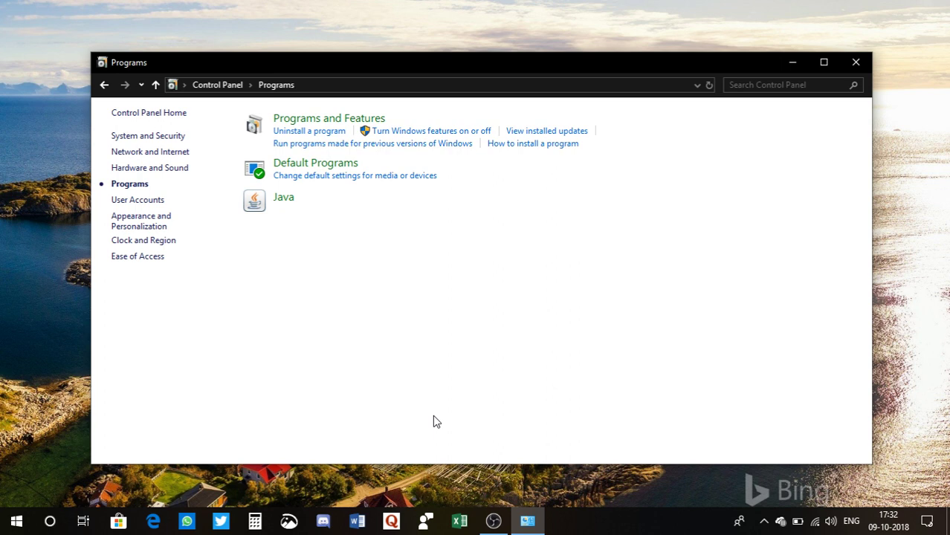
pyautogui.click(418, 132)
pyautogui.scroll(-2, 554, 264)
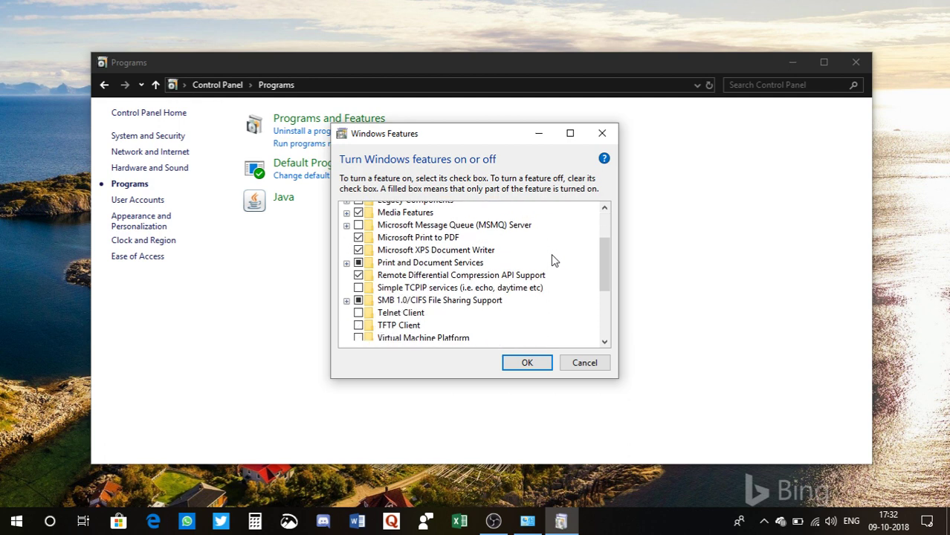
pyautogui.scroll(-3, 552, 261)
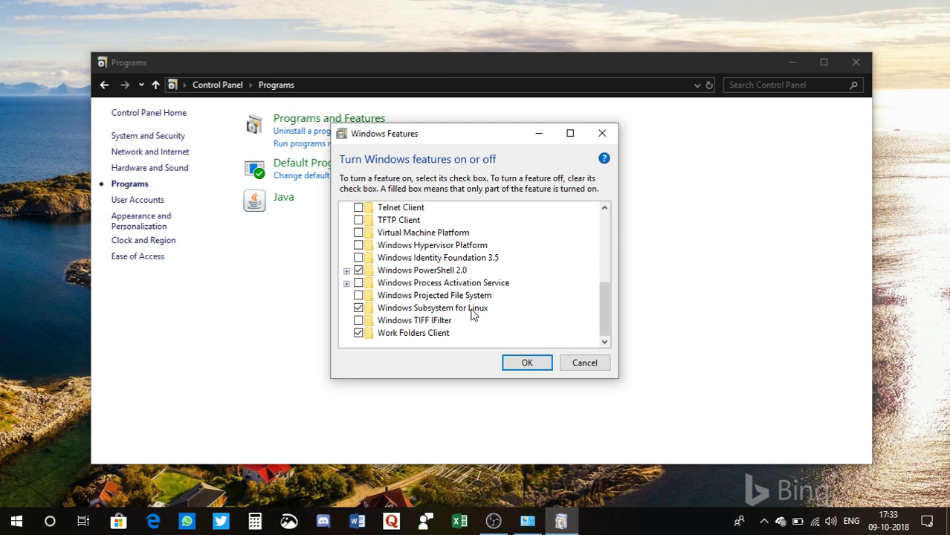
pyautogui.click(529, 364)
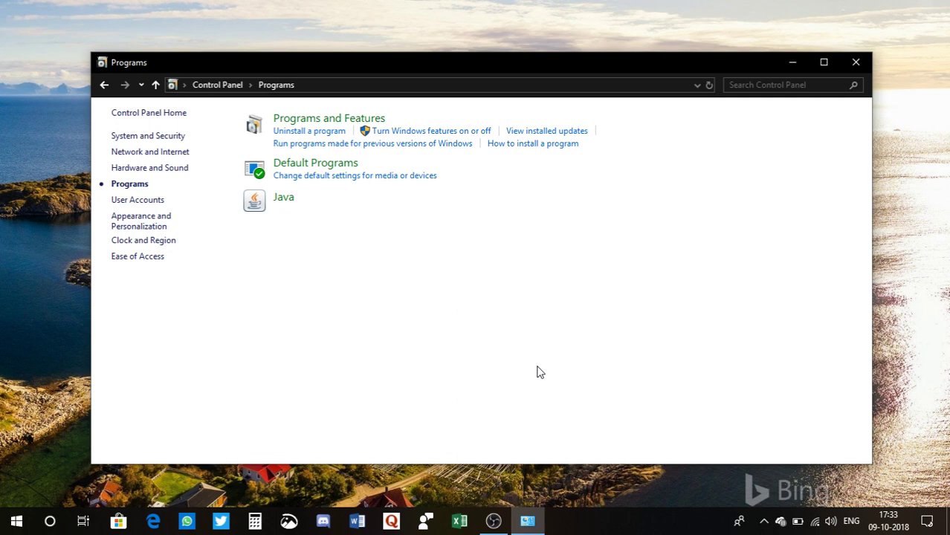
# Close the Control Panel window
pyautogui.click(855, 63)
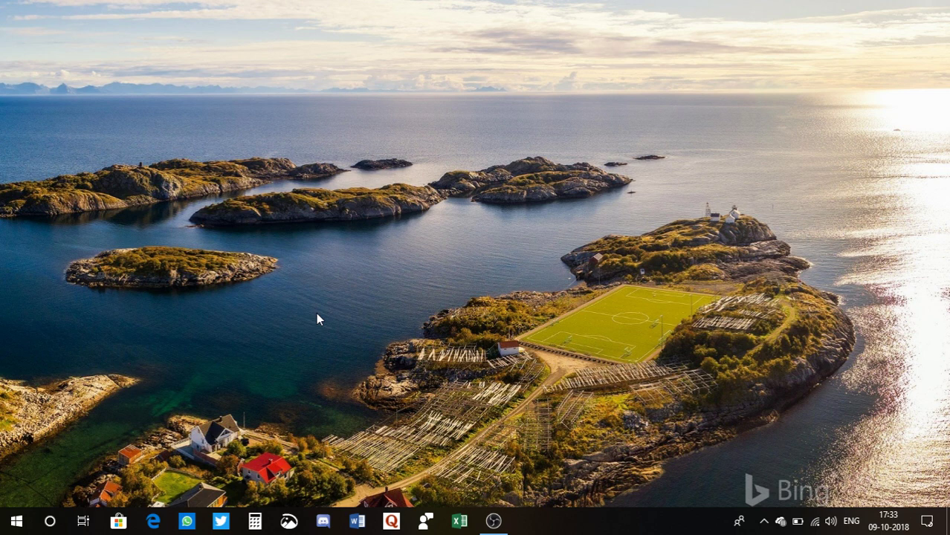
pyautogui.click(119, 521)
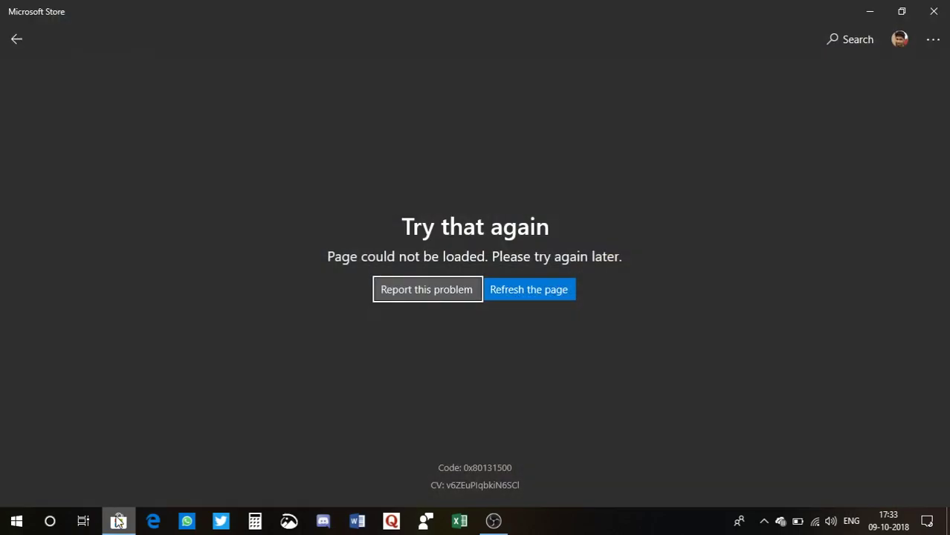
pyautogui.click(935, 11)
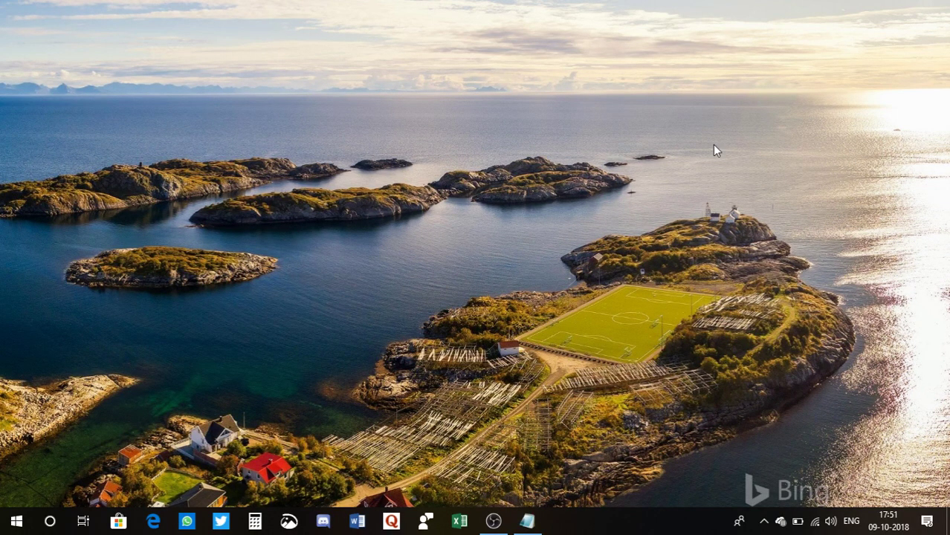
# Search 'powe', run PowerShell as administrator and snap it to the left half
pyautogui.click(49, 522)
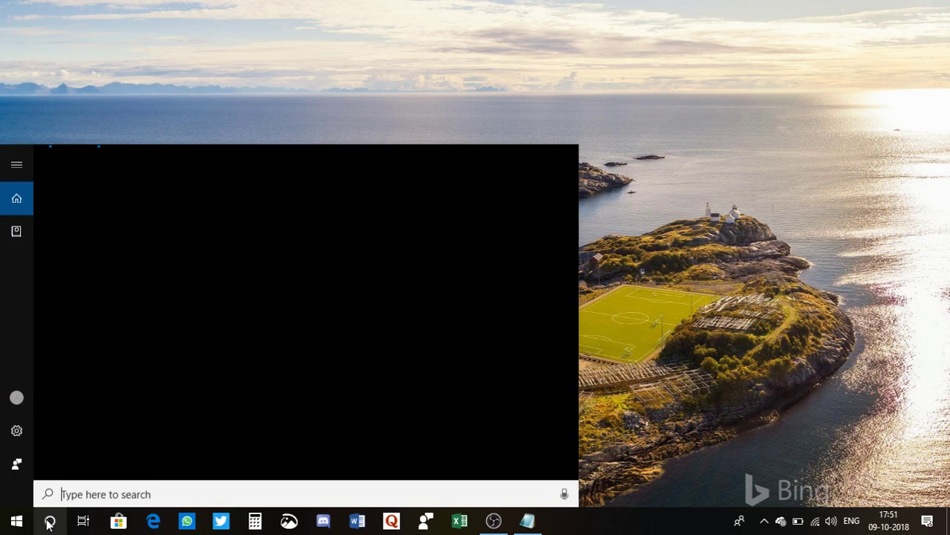
pyautogui.write('powe')
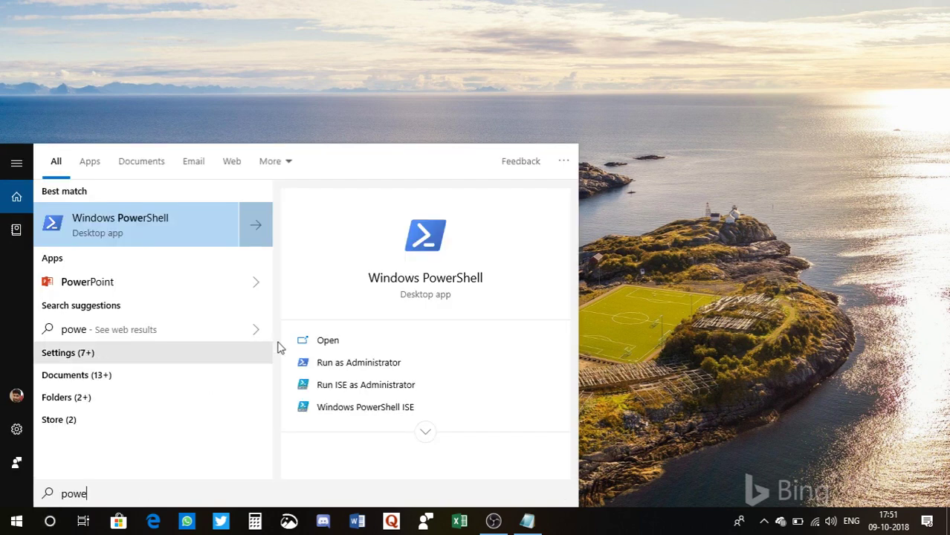
pyautogui.click(363, 368)
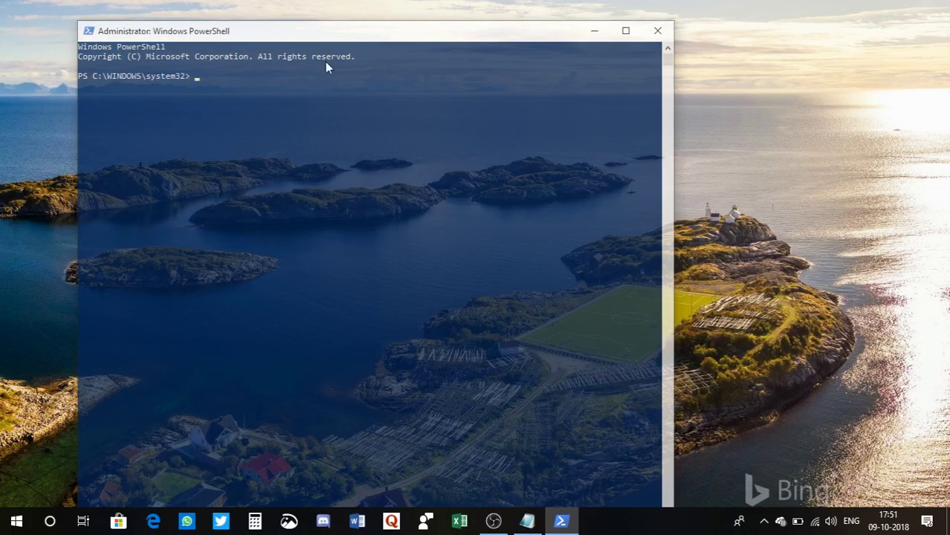
pyautogui.moveTo(372, 37); pyautogui.dragTo(4, 194)
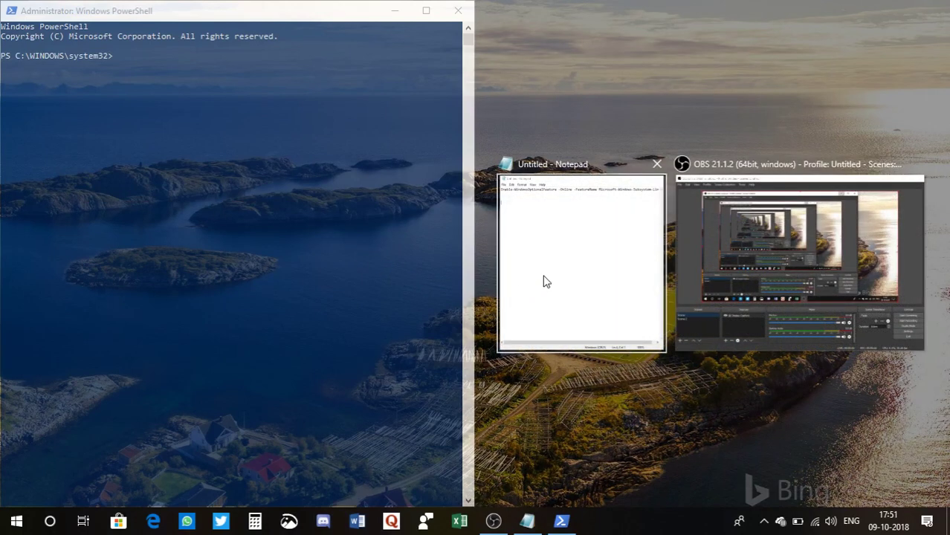
# Snap Notepad with the Enable-WindowsOptionalFeature command to the right half beside PowerShell
pyautogui.click(545, 281)
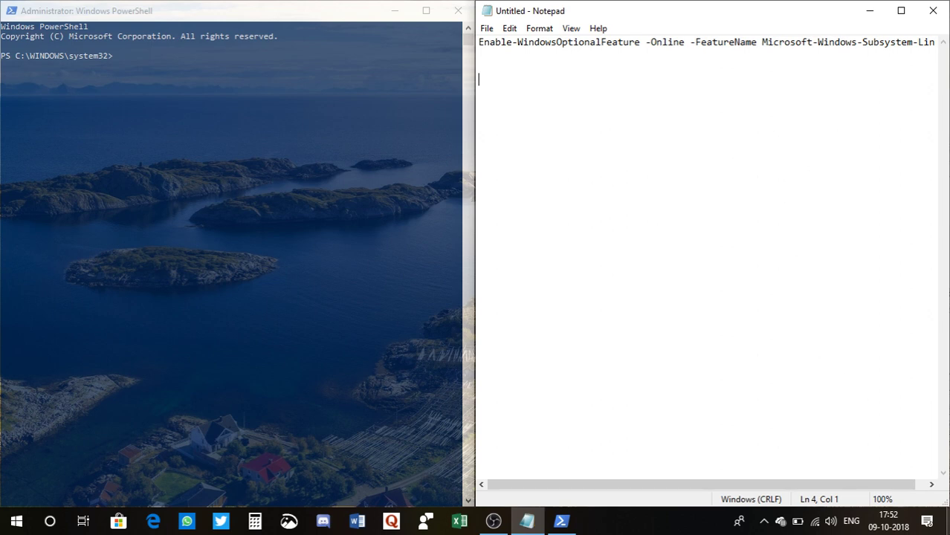
pyautogui.click(932, 484)
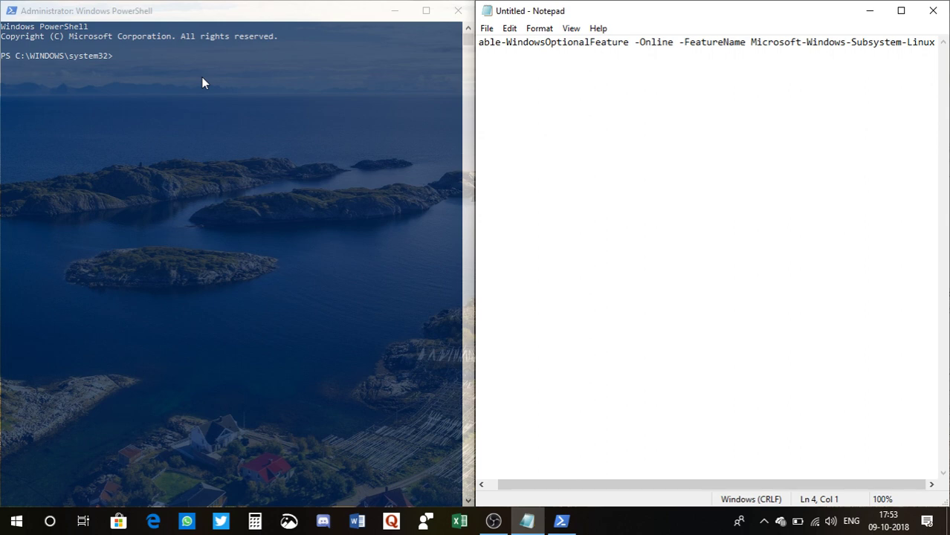
# Close PowerShell, then close Notepad without saving the notes
pyautogui.click(449, 12)
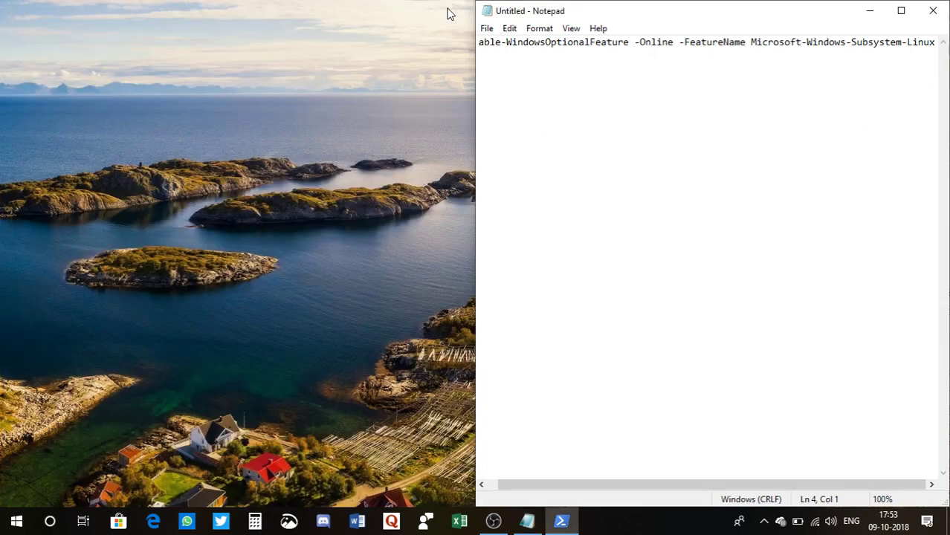
pyautogui.click(931, 13)
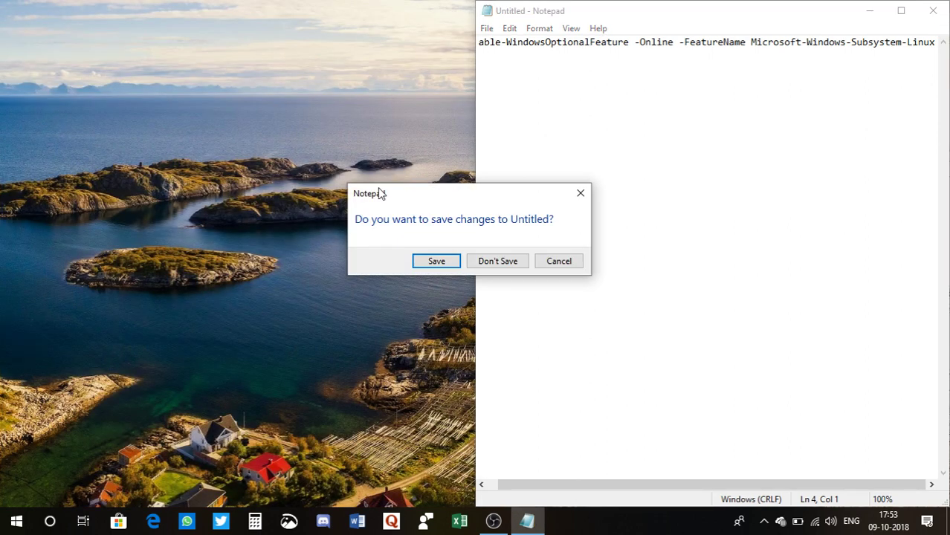
pyautogui.click(482, 262)
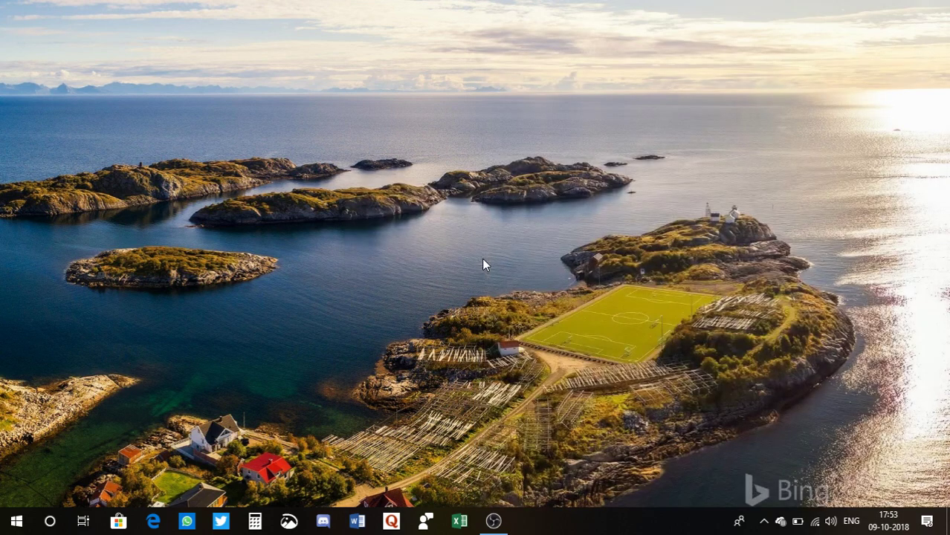
# Search 'ubun' from the Start menu and launch the Ubuntu app
pyautogui.click(14, 525)
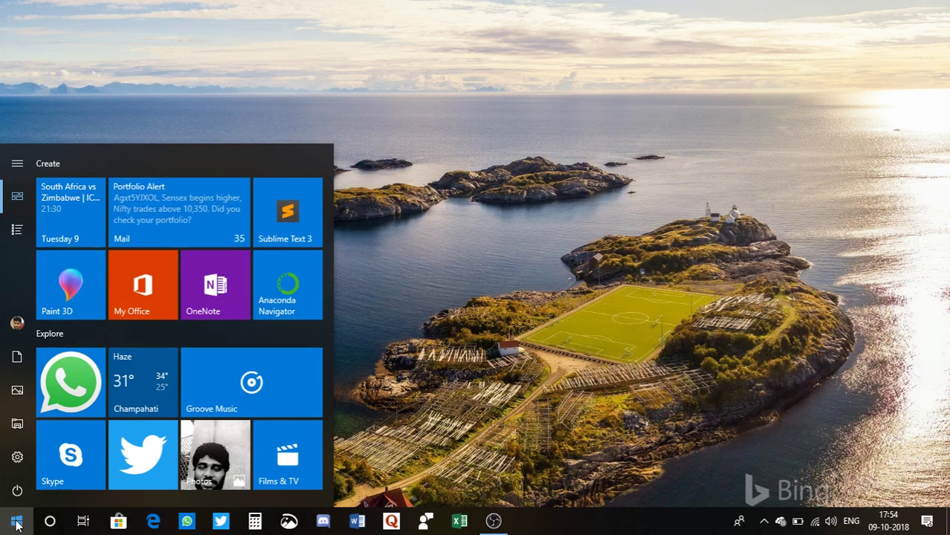
pyautogui.click(21, 524)
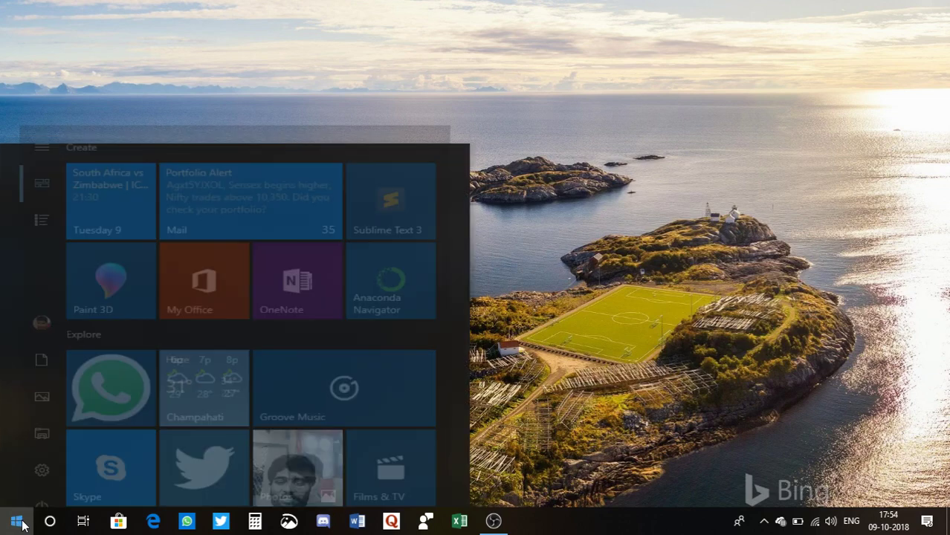
pyautogui.write('l')
pyautogui.press('BackSpace')
pyautogui.write('ub')
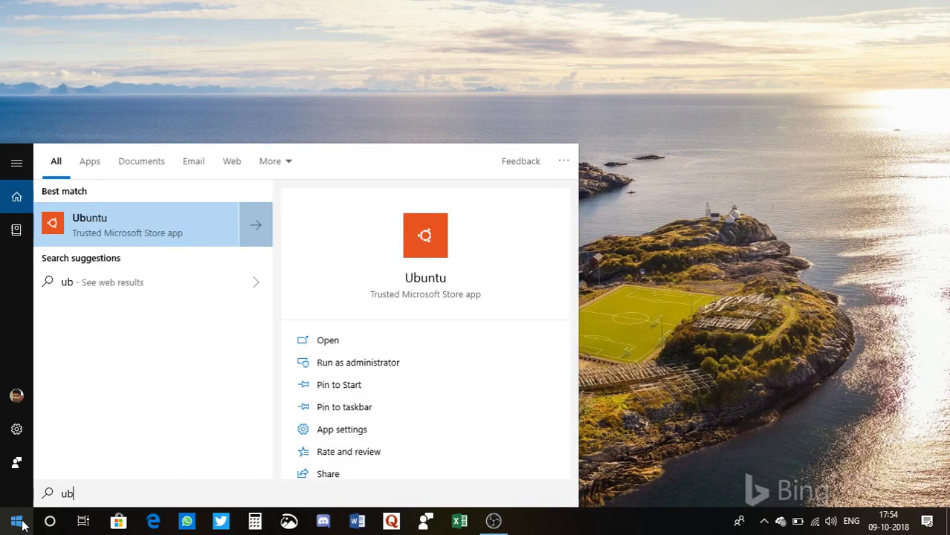
pyautogui.write('un')
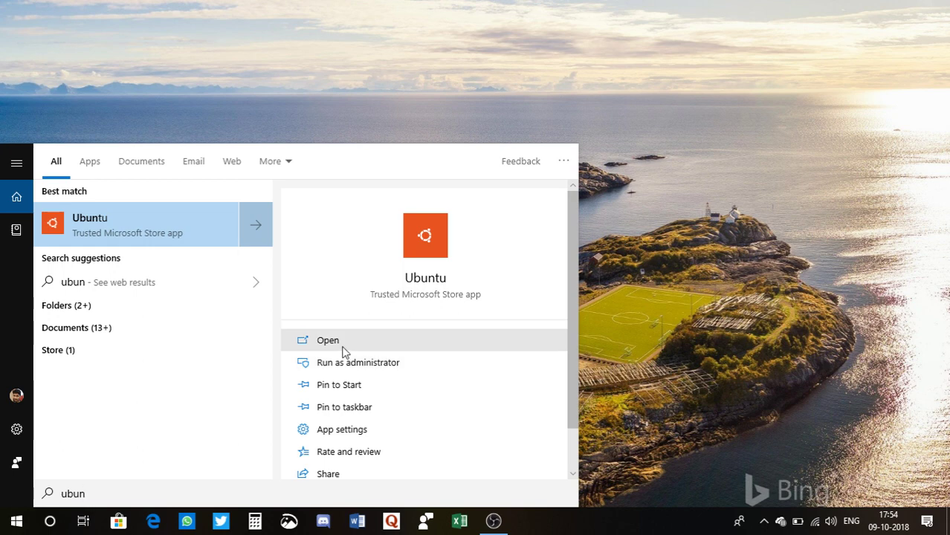
pyautogui.click(343, 350)
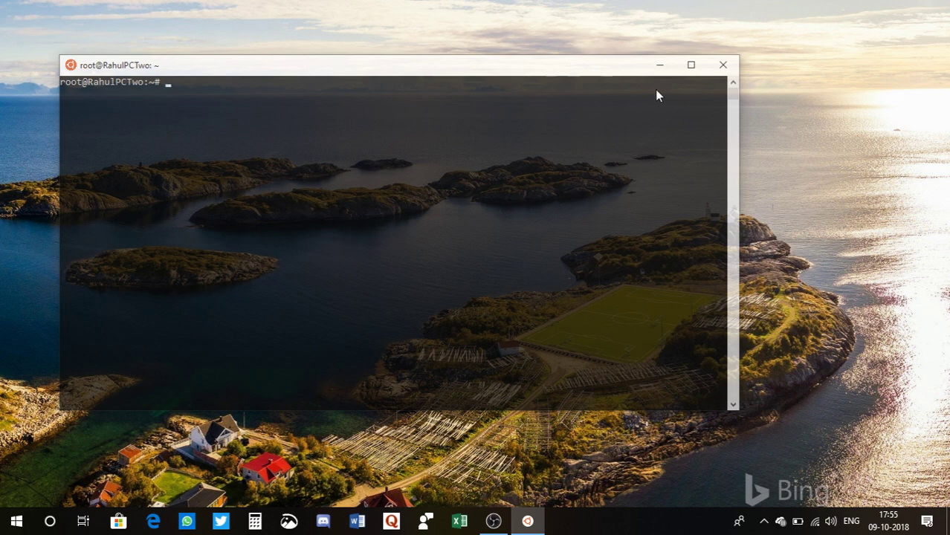
# Close the Ubuntu terminal window
pyautogui.click(719, 67)
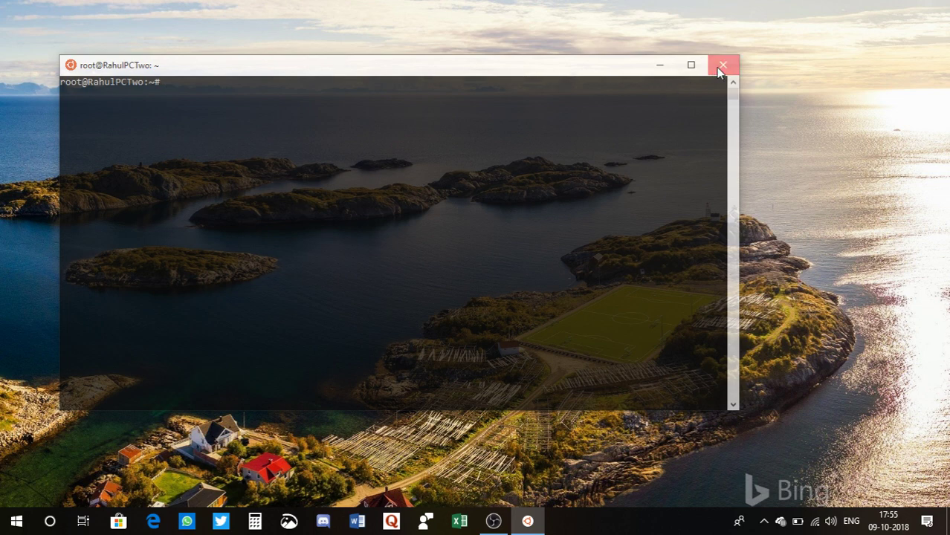